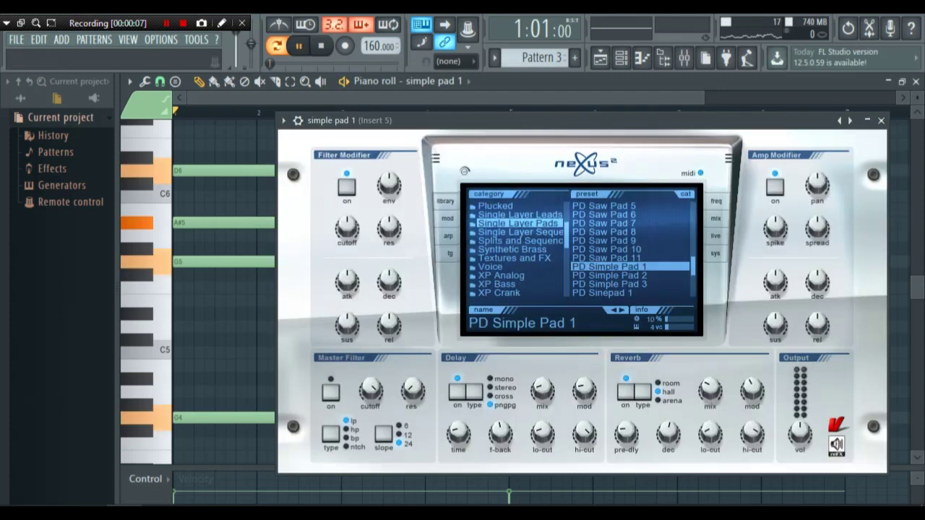
Play the pattern and lower the Filter Modifier cutoff of simple pad 1 to about -87
{"action": "key", "text": "space"}
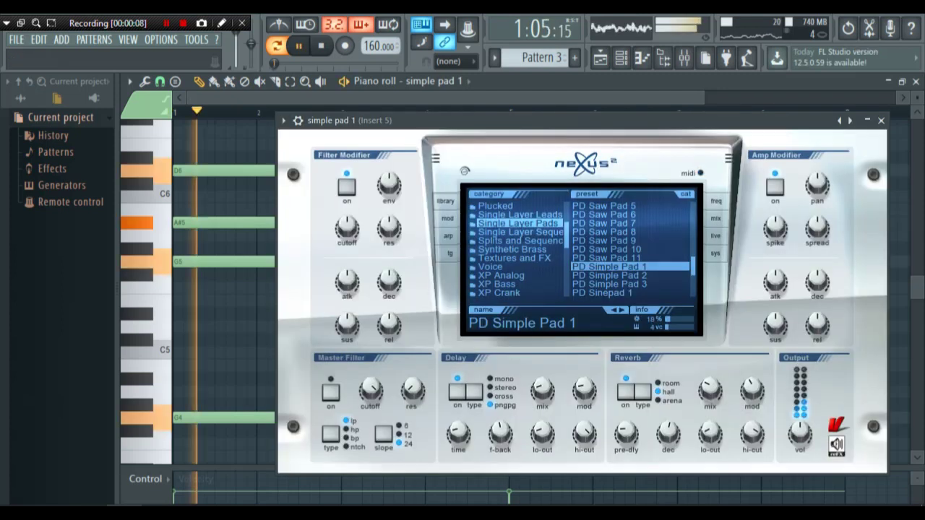
{"action": "left_click_drag", "start_coordinate": [347, 229], "coordinate": [347, 238]}
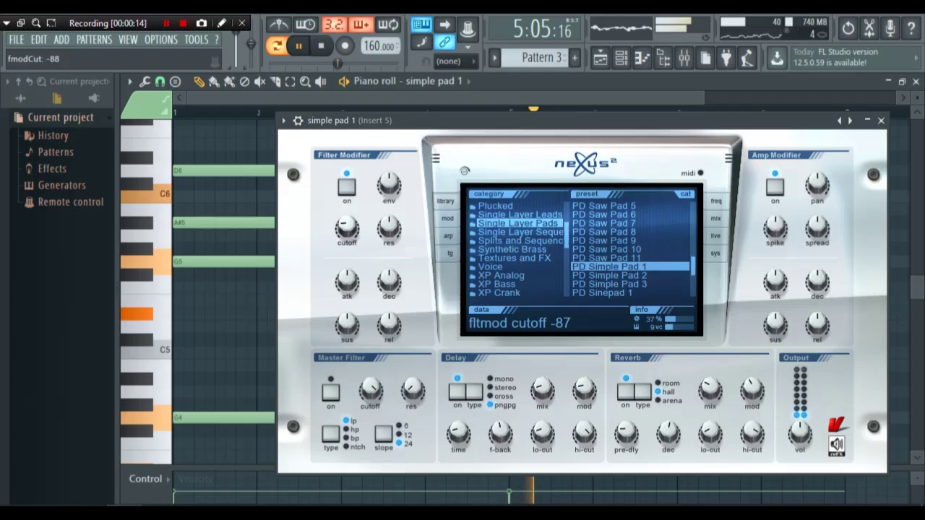
{"action": "left_click", "coordinate": [867, 120]}
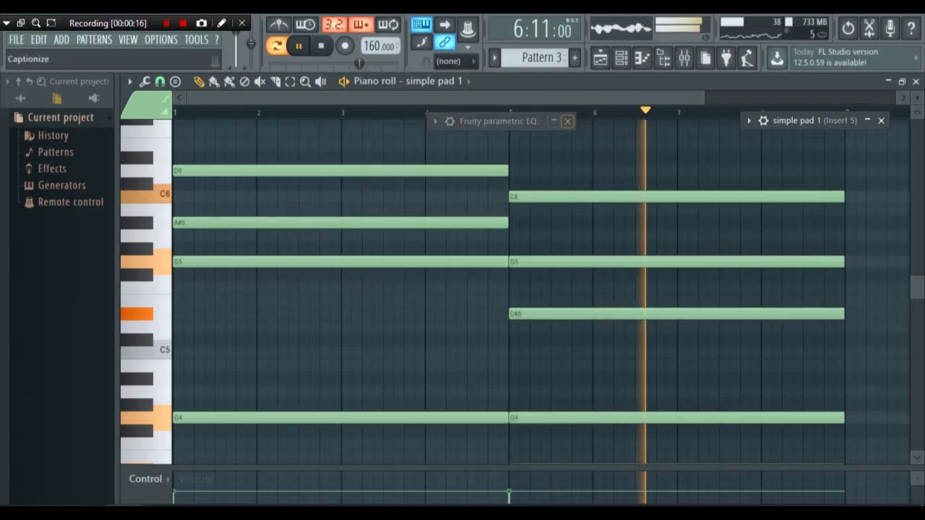
In the pad's Fruity parametric EQ 2, move band 7 down to between 500 Hz and 1 kHz during playback, and stop
{"action": "left_click", "coordinate": [554, 120]}
{"action": "left_click_drag", "start_coordinate": [432, 239], "coordinate": [303, 237]}
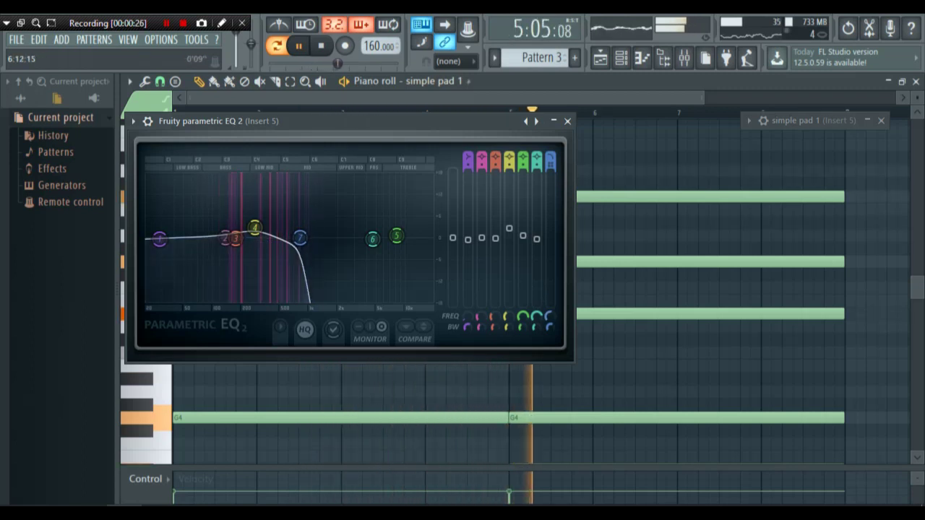
{"action": "key", "text": "space"}
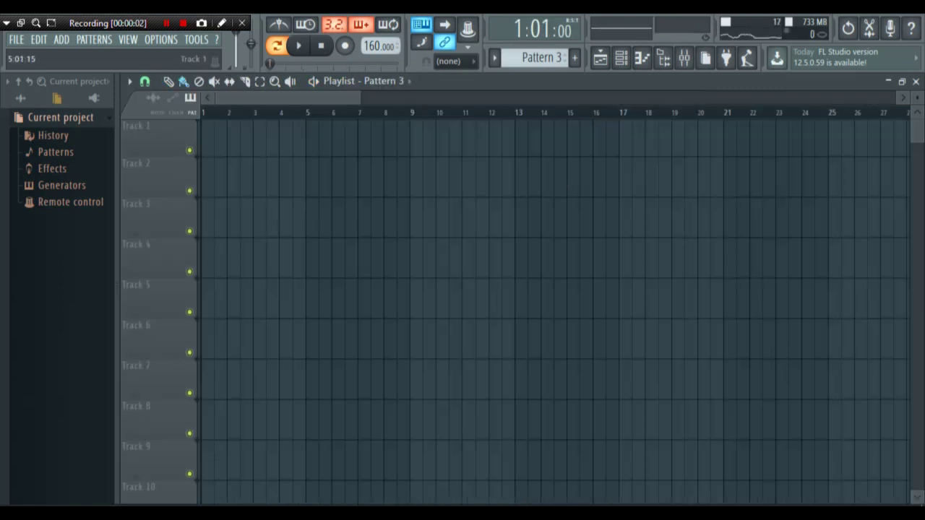
Place Pattern 3 on Track 1 at bar 5 of the playlist and duplicate it directly behind, at bar 13
{"action": "left_click", "coordinate": [308, 139]}
{"action": "key", "text": "ctrl+b"}
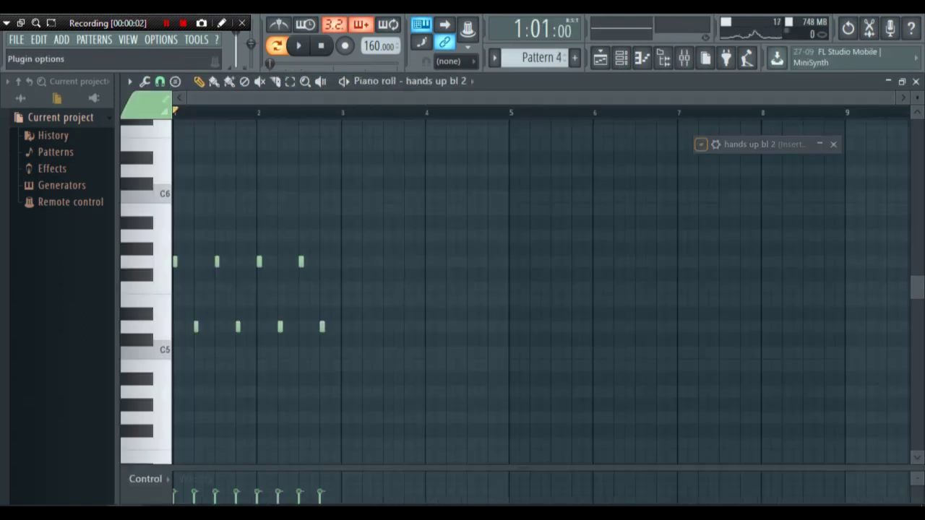
Check the hands up bl 2 instrument and repeat Pattern 4 along Track 2 from bar 5 to bar 21, playing back the result
{"action": "left_click", "coordinate": [701, 144]}
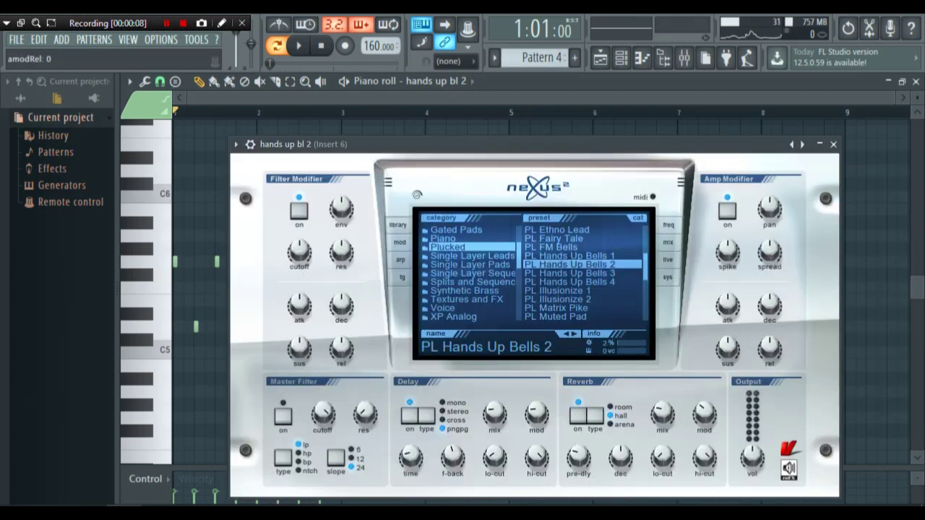
{"action": "key", "text": "space"}
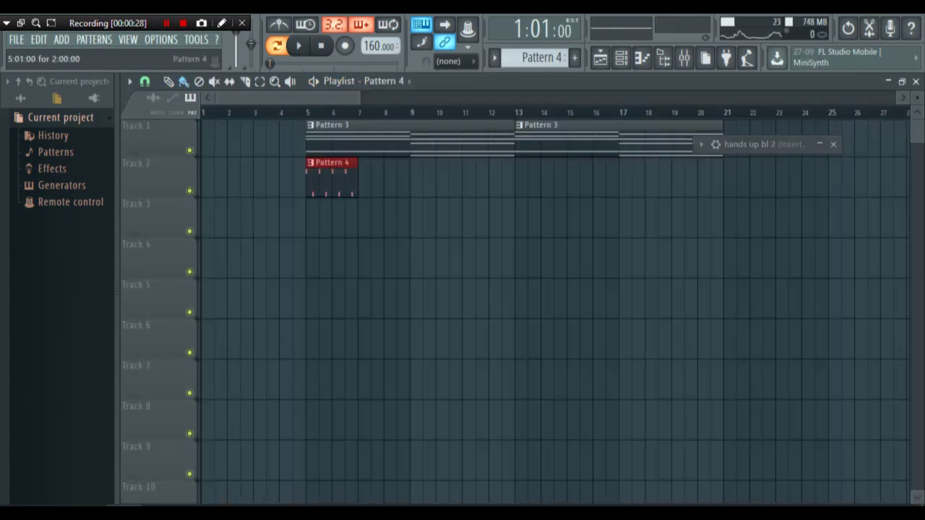
{"action": "left_click_drag", "start_coordinate": [333, 162], "coordinate": [698, 163]}
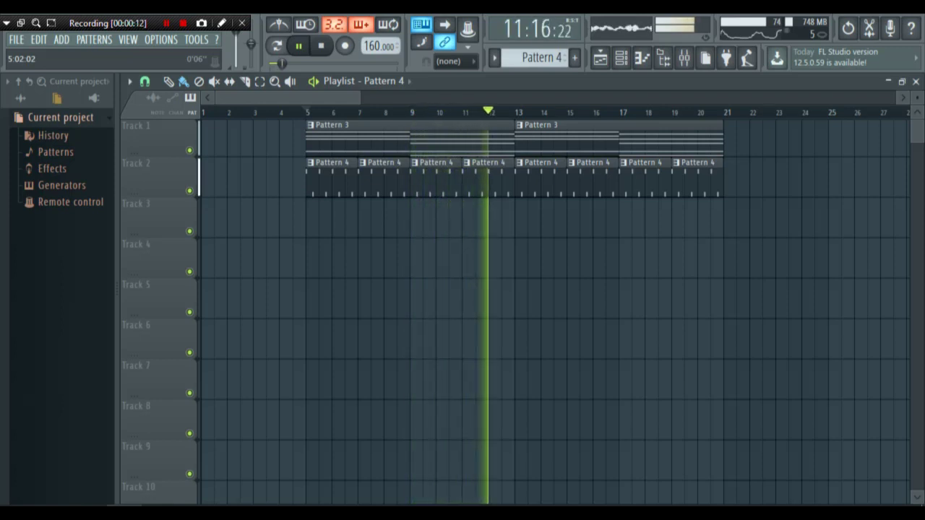
{"action": "key", "text": "space"}
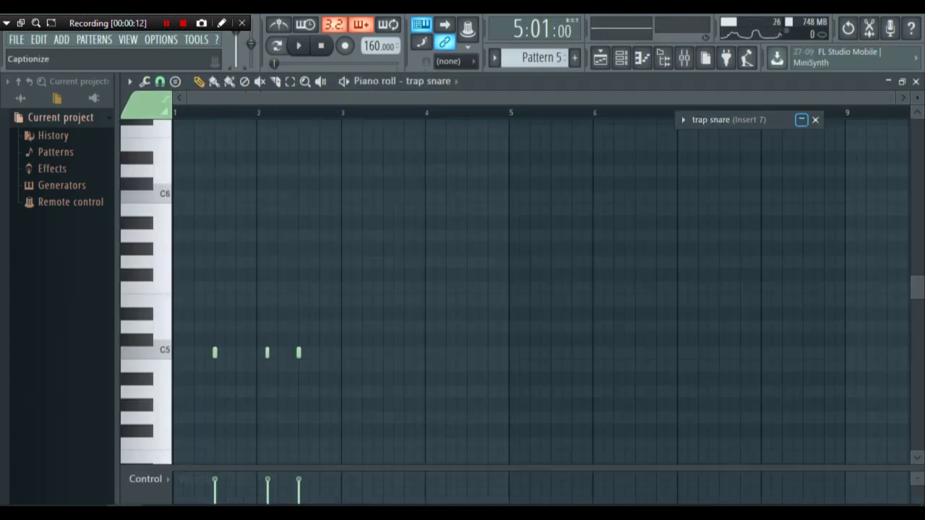
Inspect the trap snare sampler, audition its pattern, and play the playlist arrangement with the snare
{"action": "left_click", "coordinate": [802, 119]}
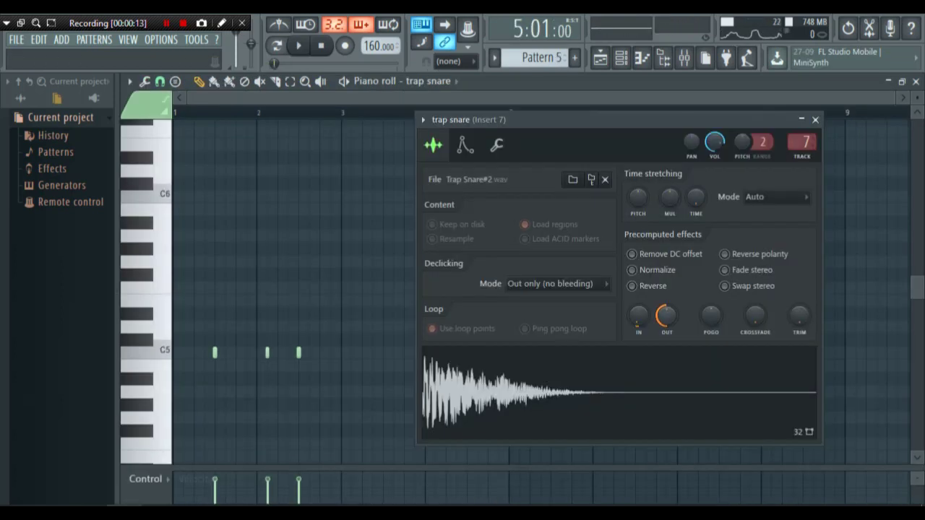
{"action": "key", "text": "space"}
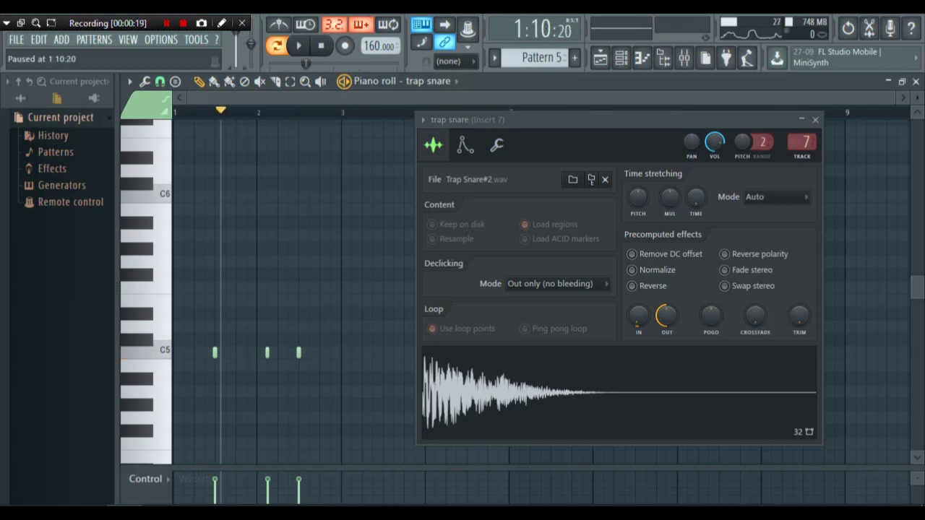
{"action": "key", "text": "F5"}
{"action": "key", "text": "space"}
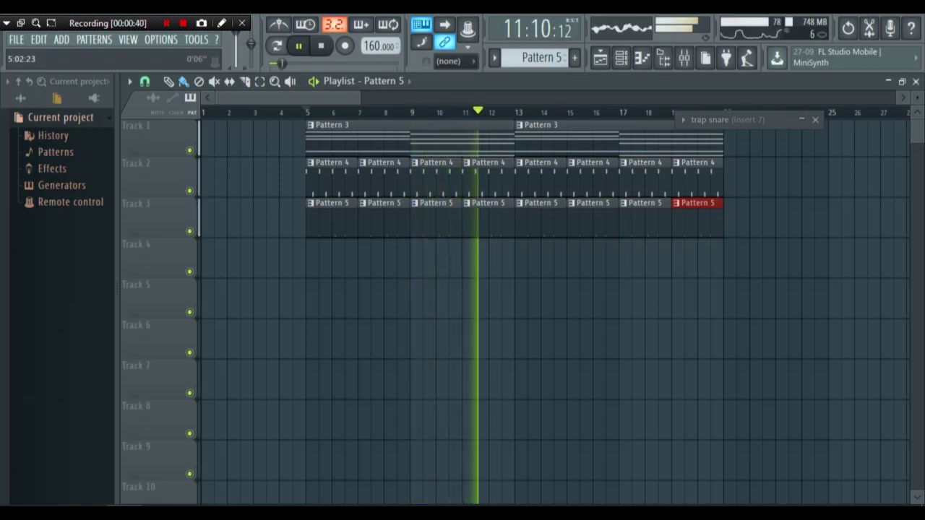
{"action": "key", "text": "space"}
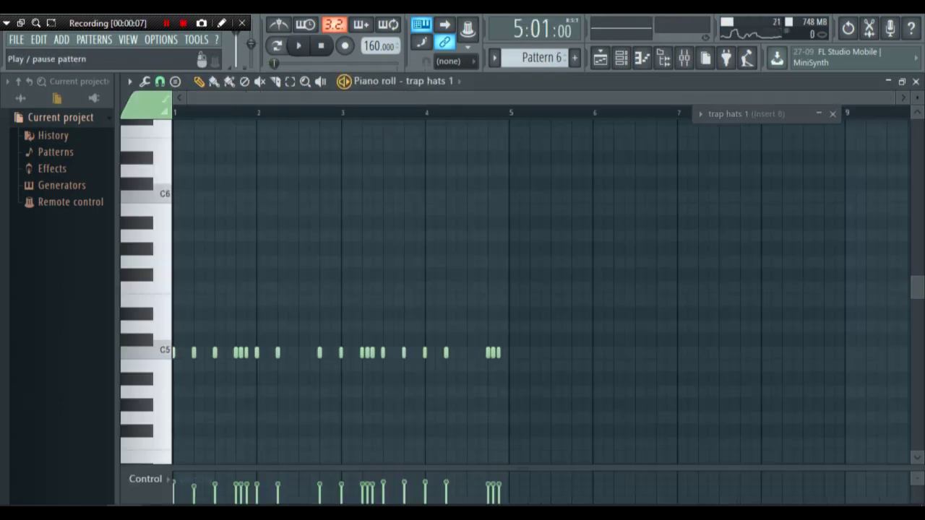
Audition the trap hats 1 pattern and place four consecutive Pattern 6 clips on Track 4 from bar 5 to bar 21
{"action": "key", "text": "space"}
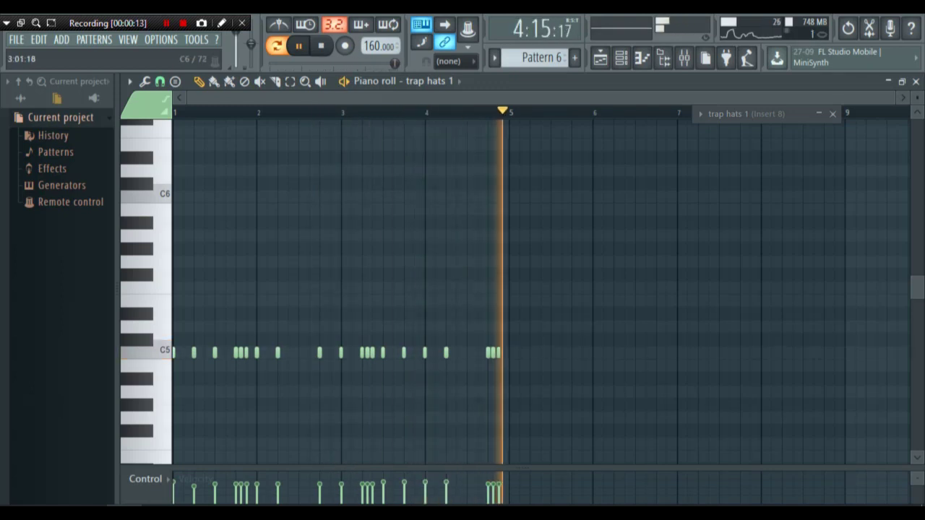
{"action": "left_click", "coordinate": [318, 253]}
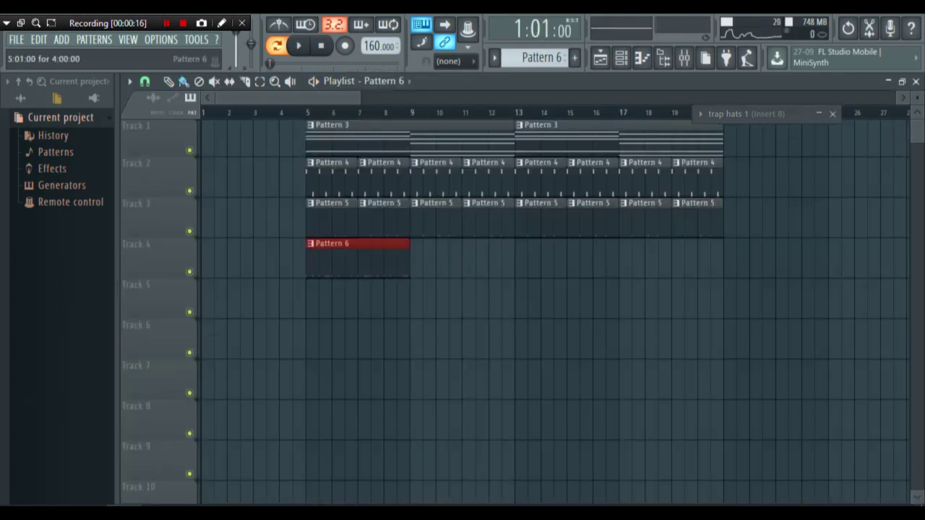
{"action": "left_click", "coordinate": [422, 253]}
{"action": "left_click", "coordinate": [527, 253]}
{"action": "left_click", "coordinate": [631, 253]}
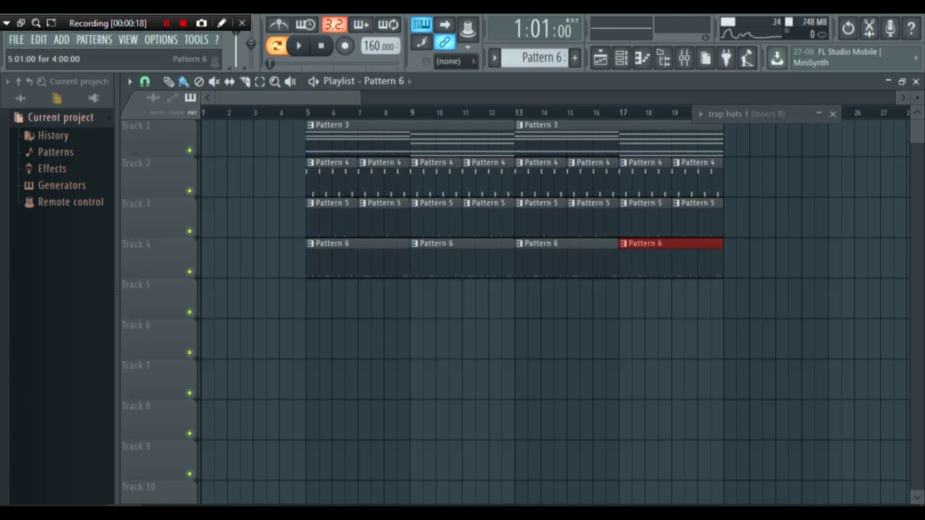
Play back the arrangement with the hats in Pattern 6, with Pattern 7 and with the bass in Pattern 8
{"action": "key", "text": "space"}
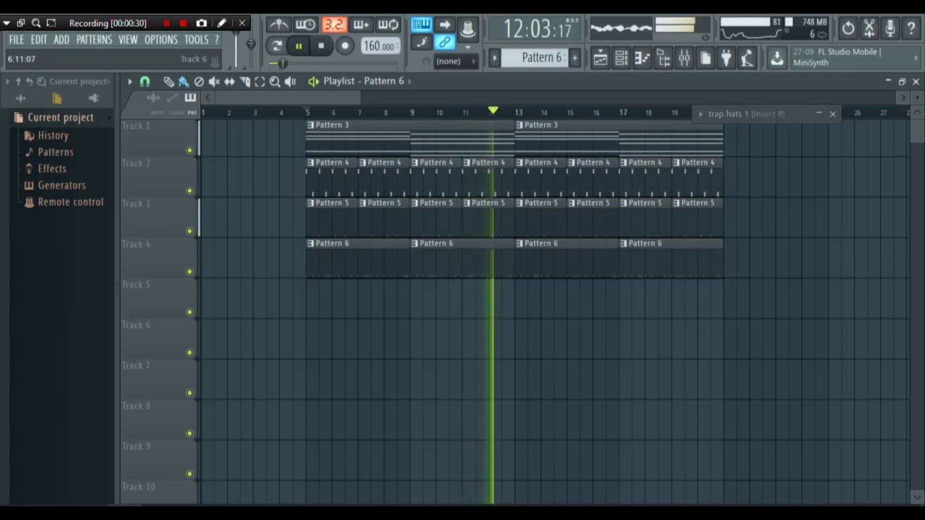
{"action": "key", "text": "space"}
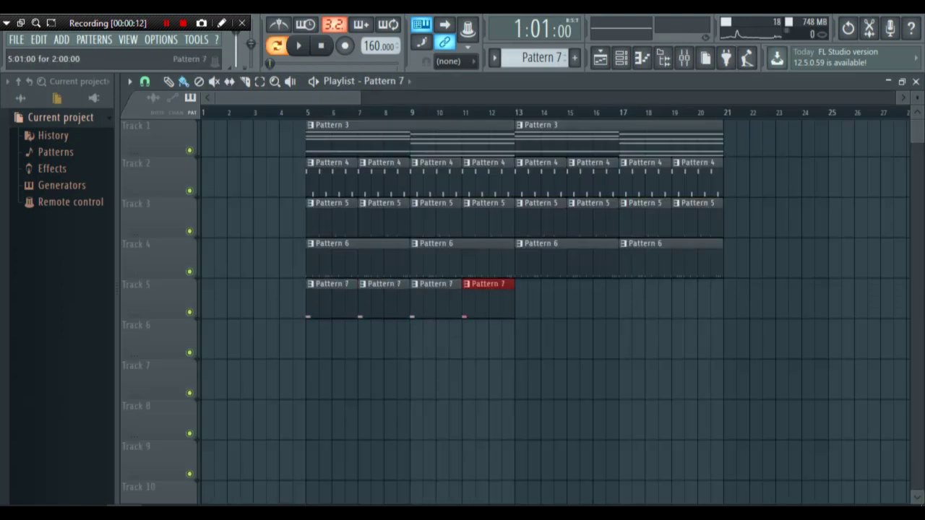
{"action": "key", "text": "space"}
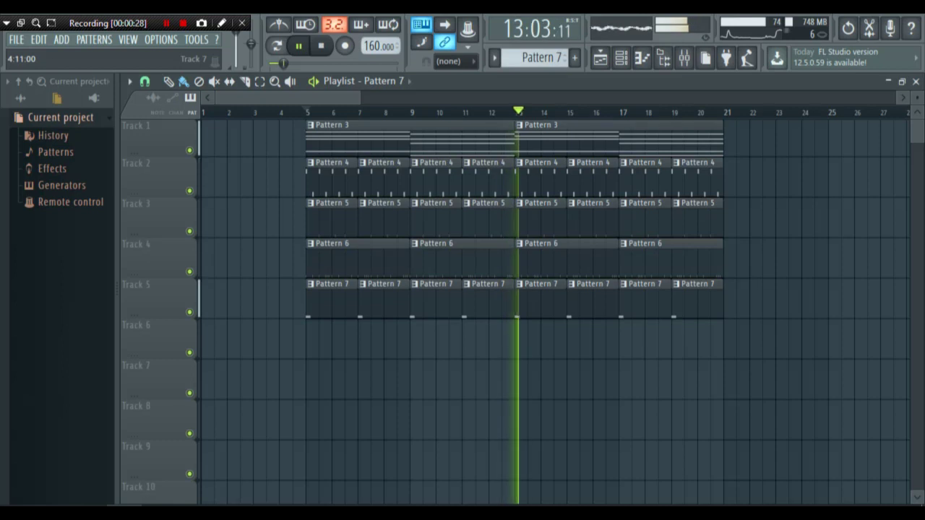
{"action": "key", "text": "space"}
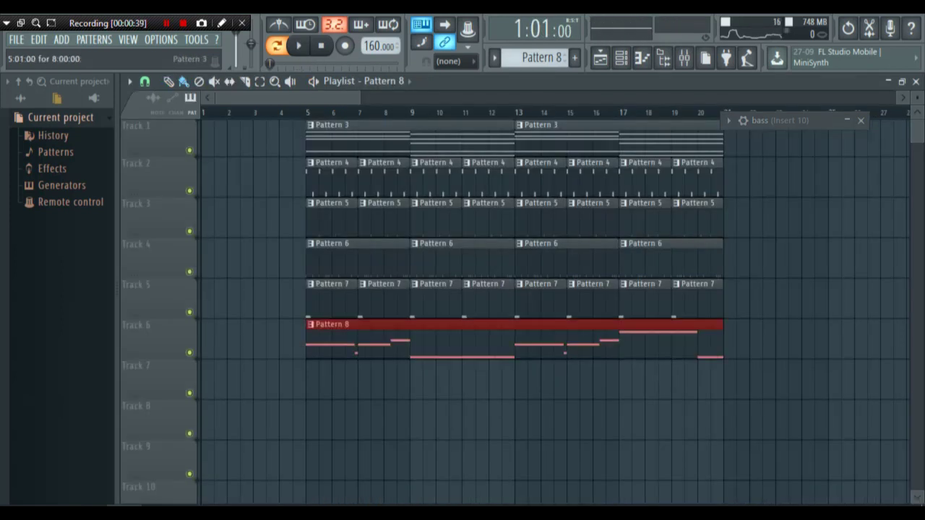
{"action": "key", "text": "space"}
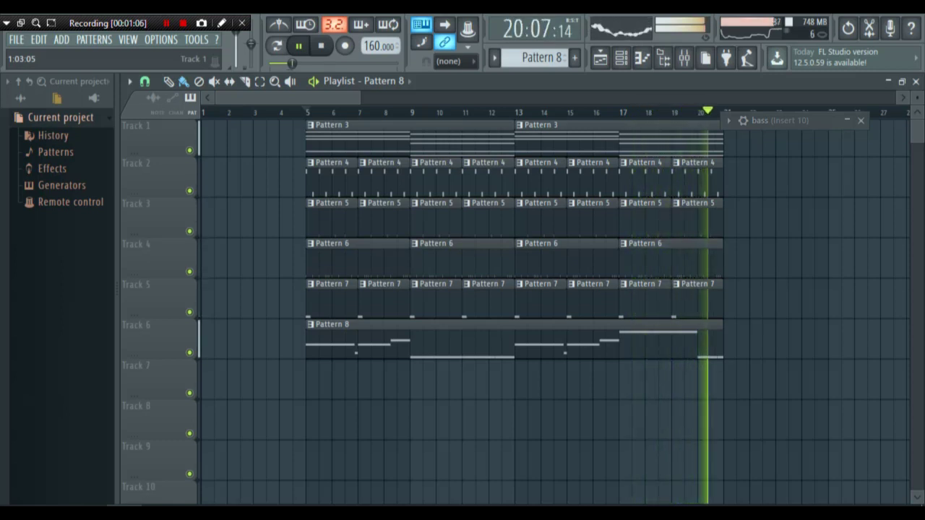
{"action": "key", "text": "space"}
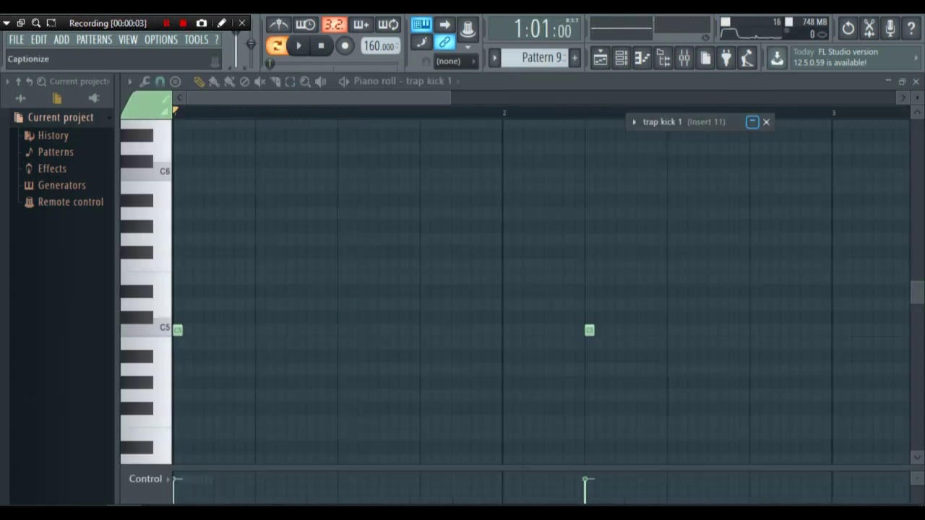
Check the trap kick 1 sampler and fill Track 7 with Pattern 9 clips from bar 5 to bar 21
{"action": "left_click", "coordinate": [752, 121]}
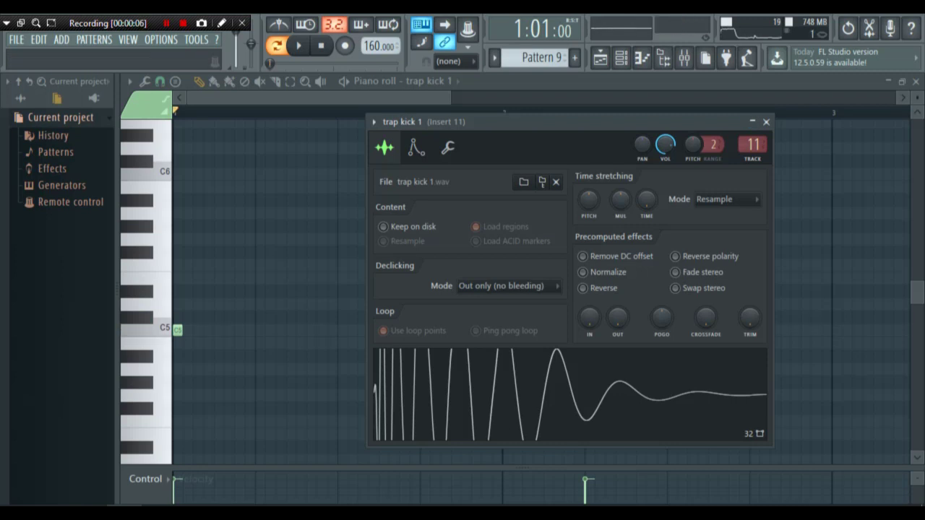
{"action": "left_click", "coordinate": [766, 121]}
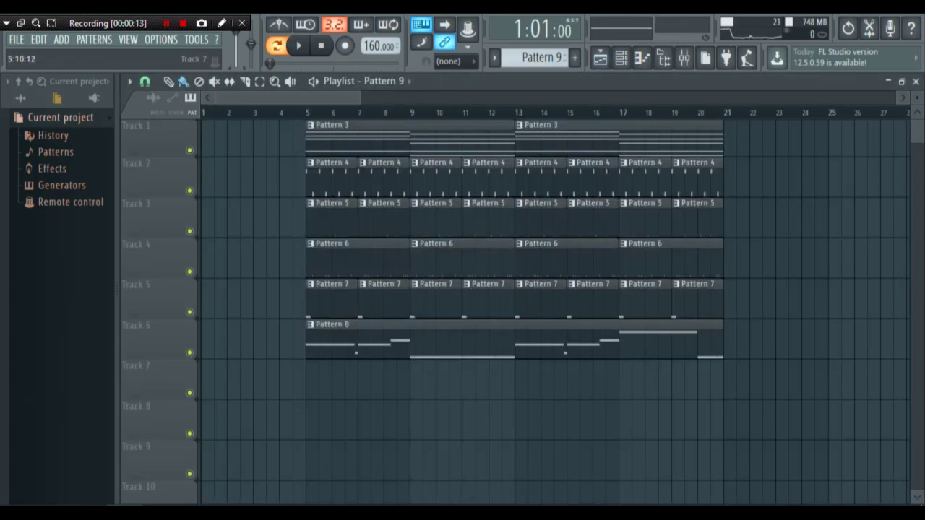
{"action": "left_click_drag", "start_coordinate": [308, 376], "coordinate": [707, 376]}
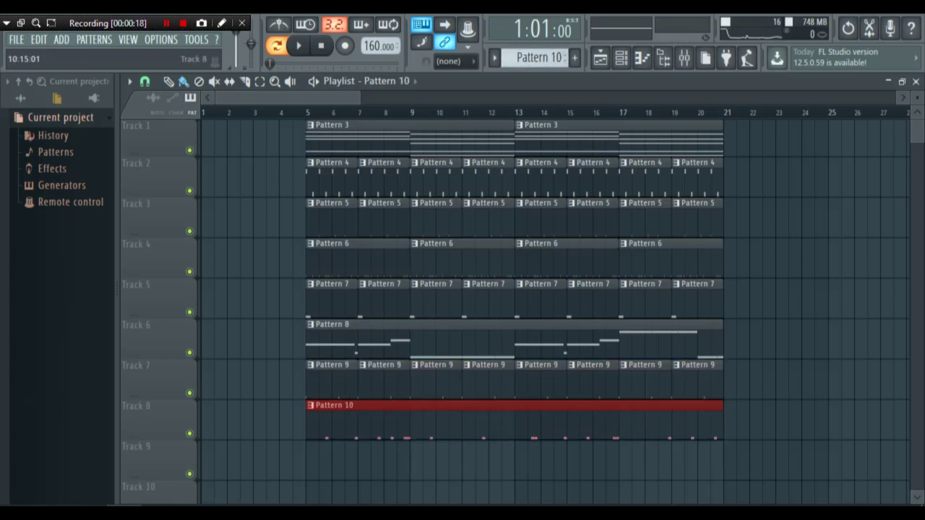
Play the arrangement with Pattern 10, close the piano instrument, and audition piano patterns 11 and 12 in the piano roll
{"action": "key", "text": "space"}
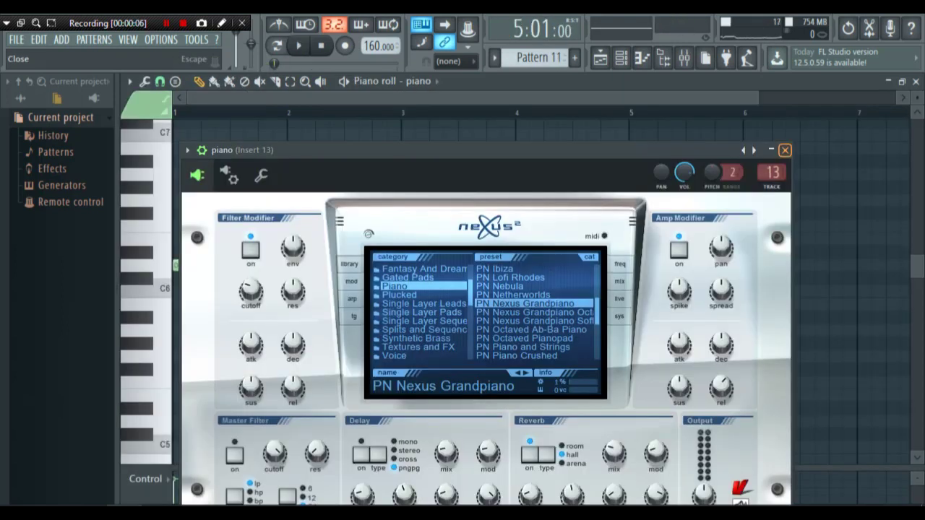
{"action": "left_click", "coordinate": [784, 150]}
{"action": "left_click", "coordinate": [299, 46]}
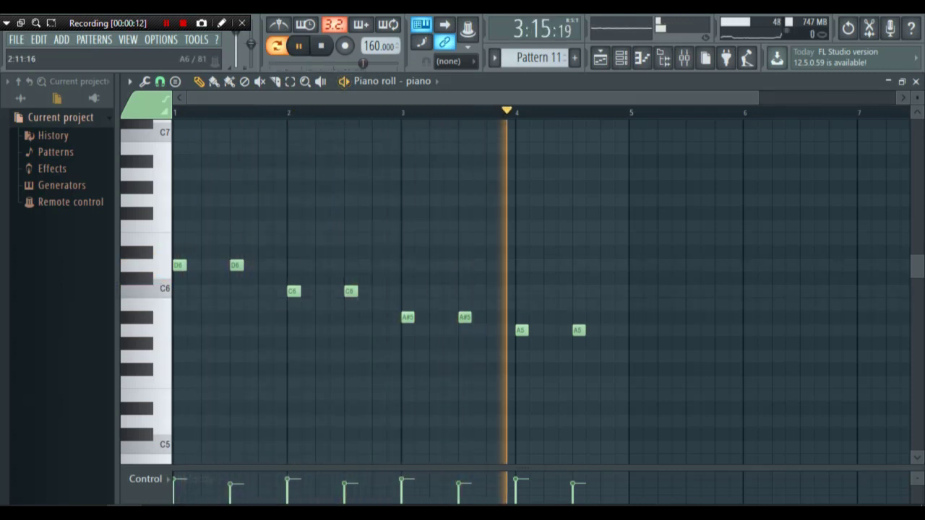
{"action": "key", "text": "space"}
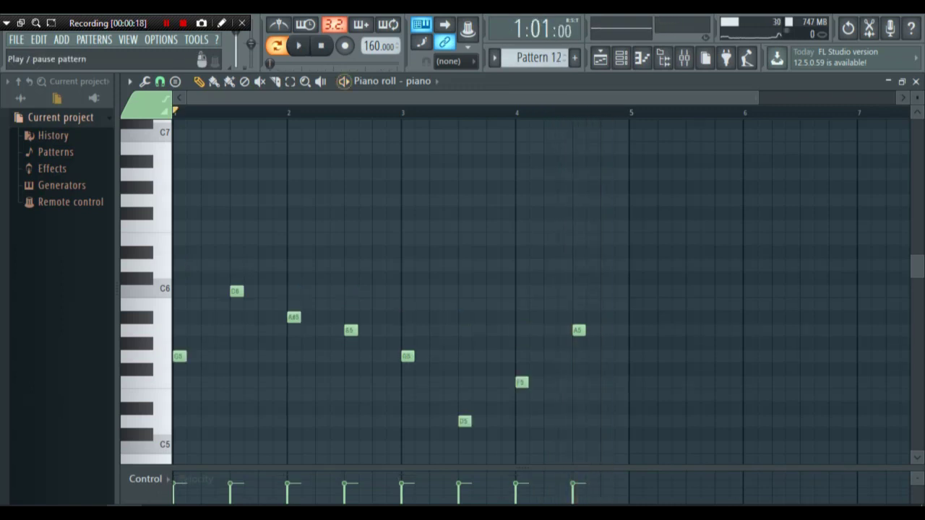
{"action": "key", "text": "space"}
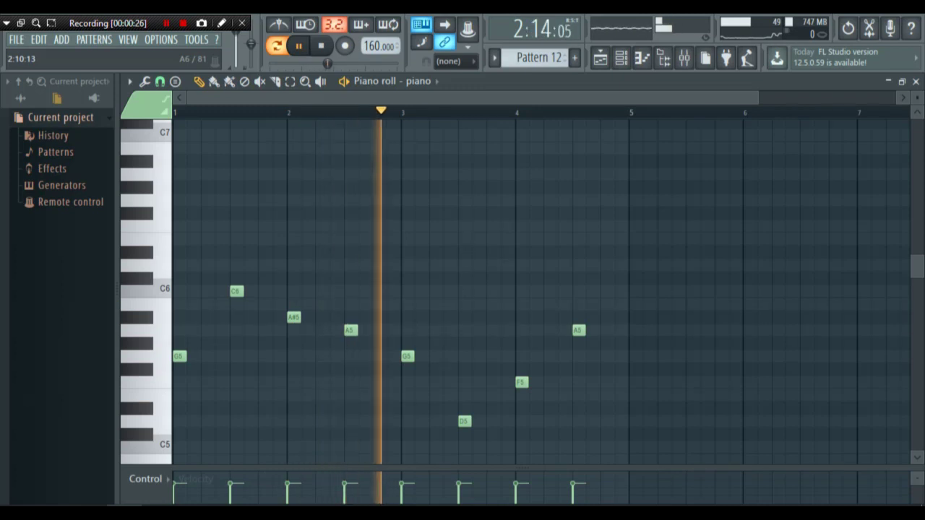
{"action": "key", "text": "space"}
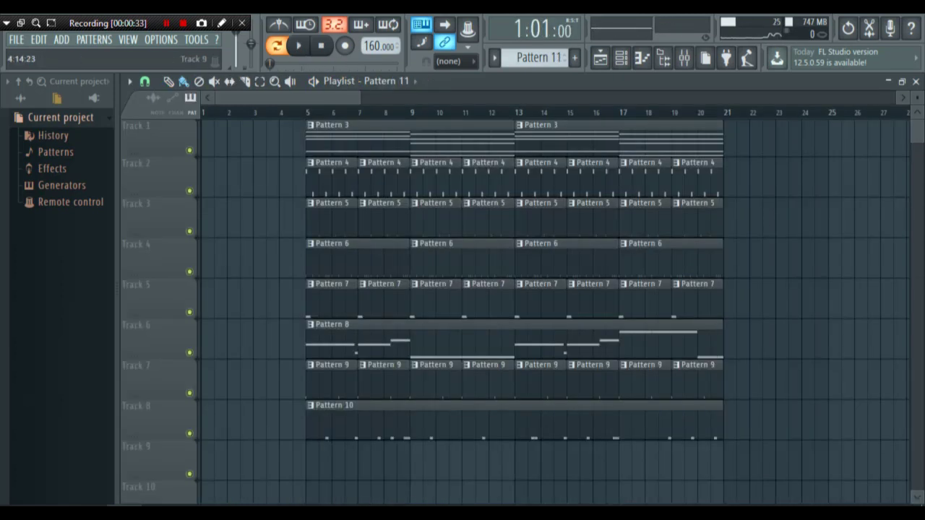
On Track 9, place four Pattern 11 clips from bar 5 to 21 and four Pattern 12 clips from bar 21 to 37
{"action": "left_click_drag", "start_coordinate": [310, 461], "coordinate": [636, 461]}
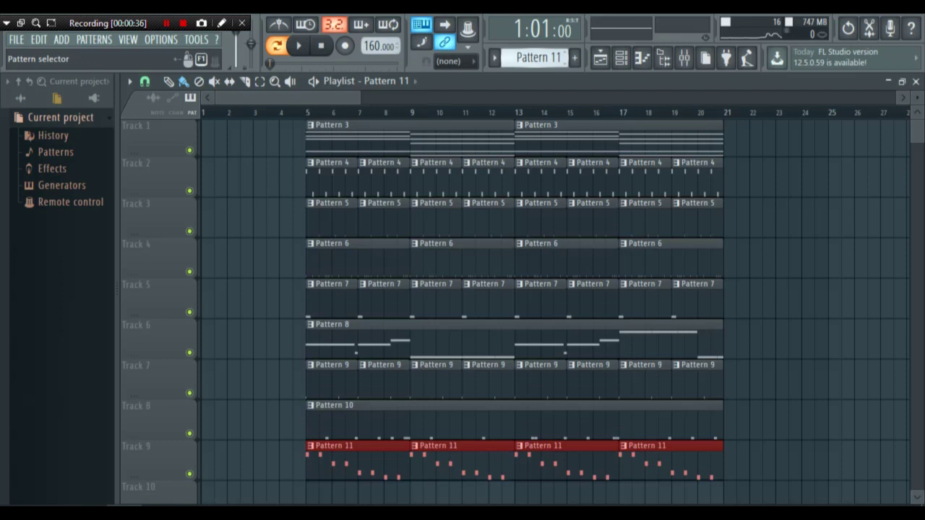
{"action": "left_click_drag", "start_coordinate": [325, 97], "coordinate": [367, 98]}
{"action": "left_click_drag", "start_coordinate": [528, 462], "coordinate": [838, 461]}
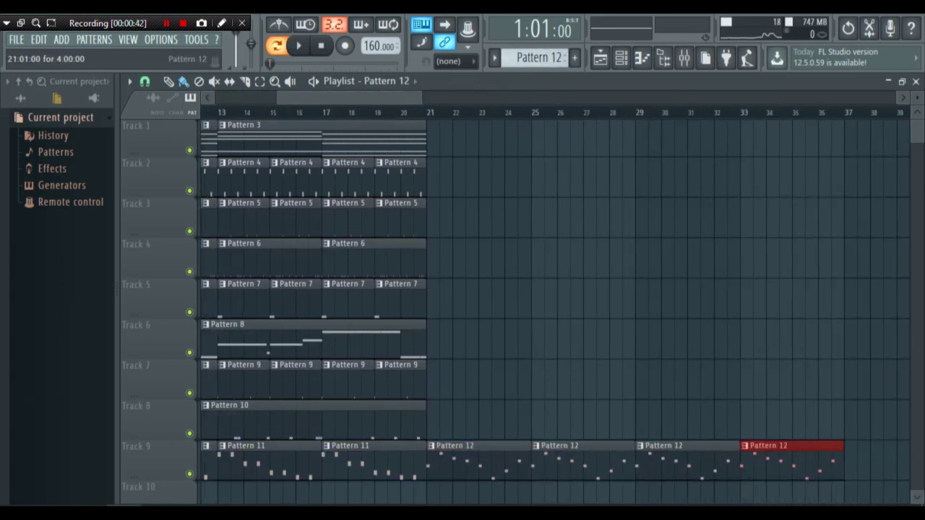
Select all clips on Tracks 1 to 8 between bars 5 and 21 and copy them to bar 21
{"action": "scroll", "coordinate": [526, 423], "scroll_direction": "down", "scroll_amount": 2}
{"action": "left_click_drag", "start_coordinate": [528, 423], "coordinate": [180, 137]}
{"action": "left_click_drag", "start_coordinate": [344, 137], "coordinate": [614, 137]}
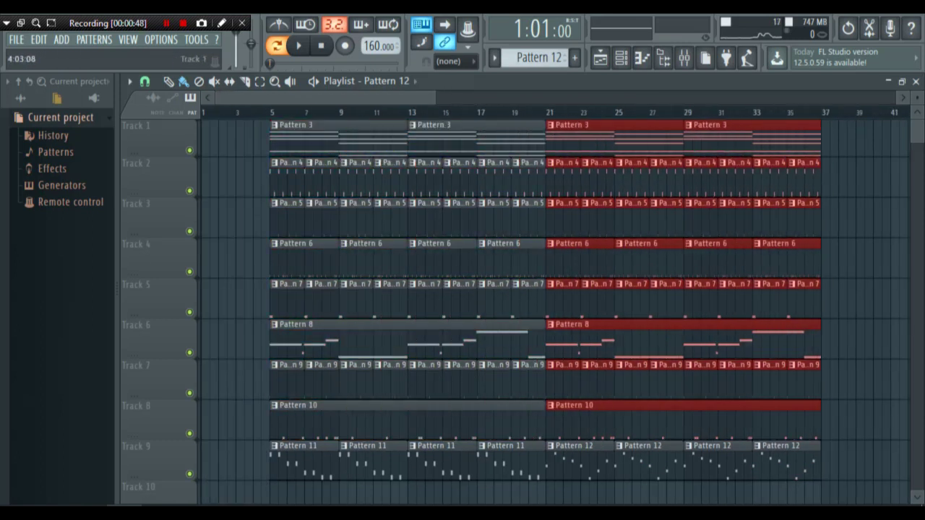